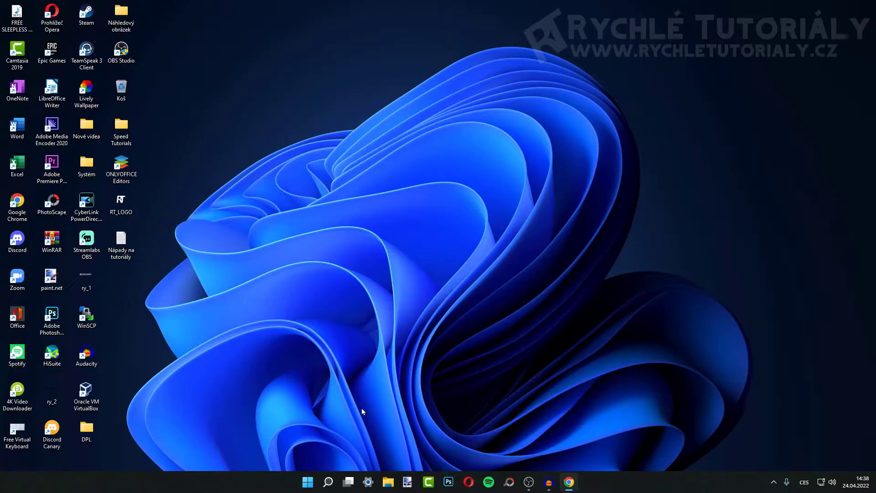
# Open Služby, find the Zvuk systému Windows service and bring up its available actions.
pyautogui.click(328, 482)
pyautogui.write('služby')
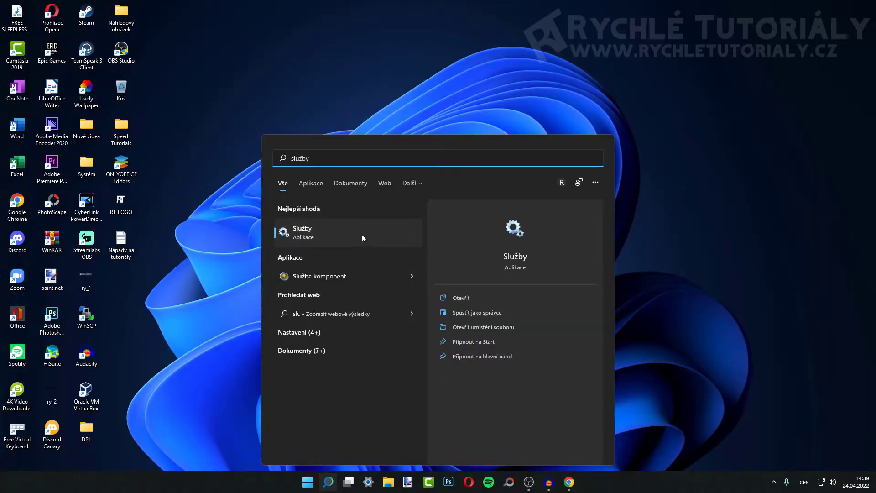
pyautogui.click(340, 234)
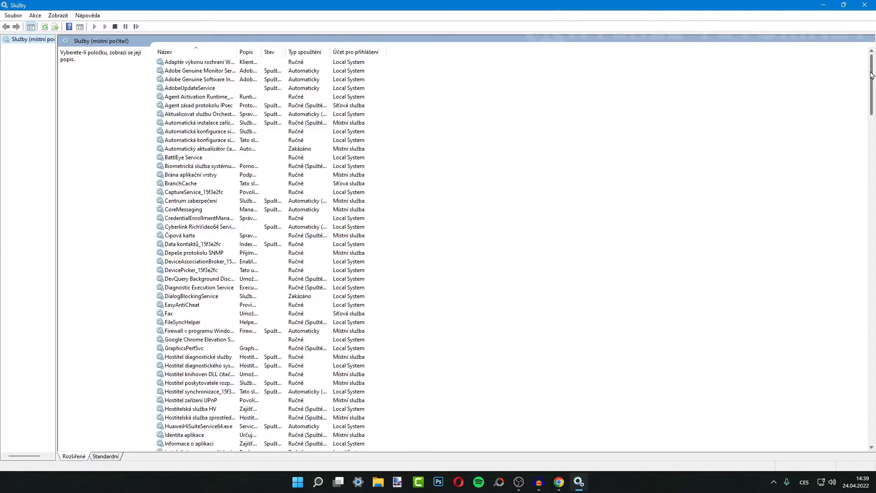
pyautogui.moveTo(872, 75); pyautogui.dragTo(871, 417)
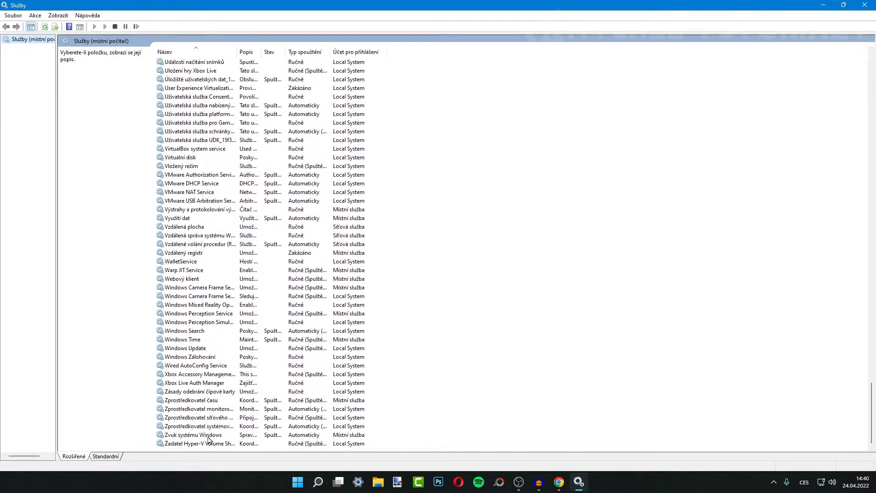
pyautogui.rightClick(209, 440)
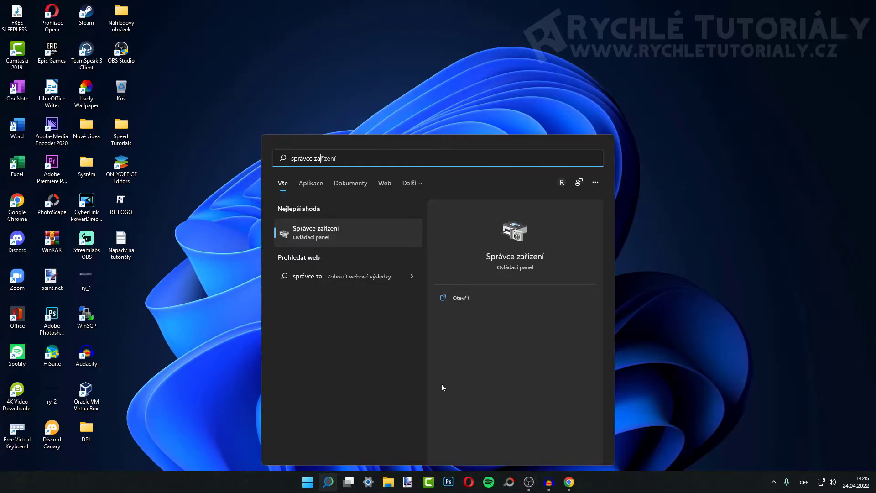
# Open Správce zařízení and expand the Řadiče zvuku, videa a her category to list its devices.
pyautogui.click(357, 236)
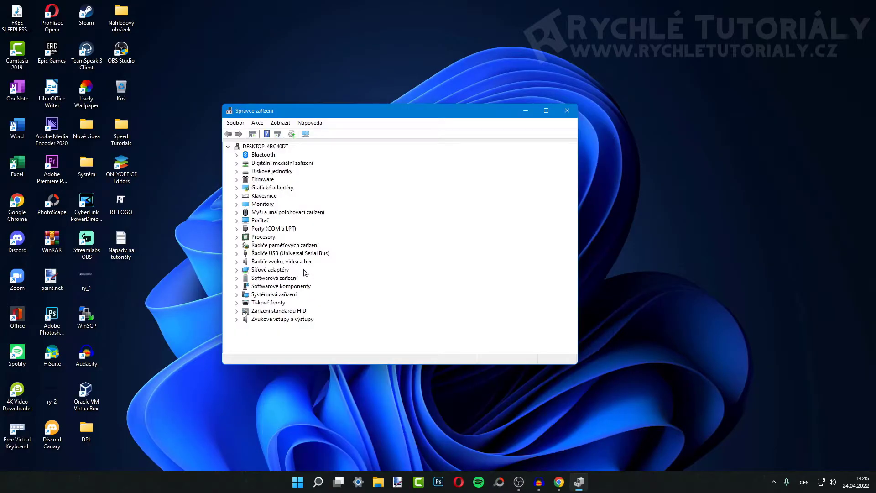
pyautogui.doubleClick(271, 262)
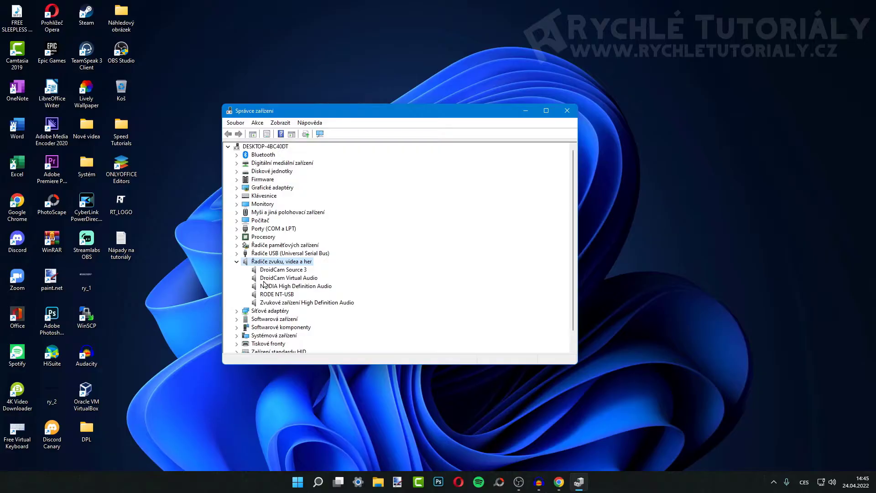
pyautogui.click(259, 270)
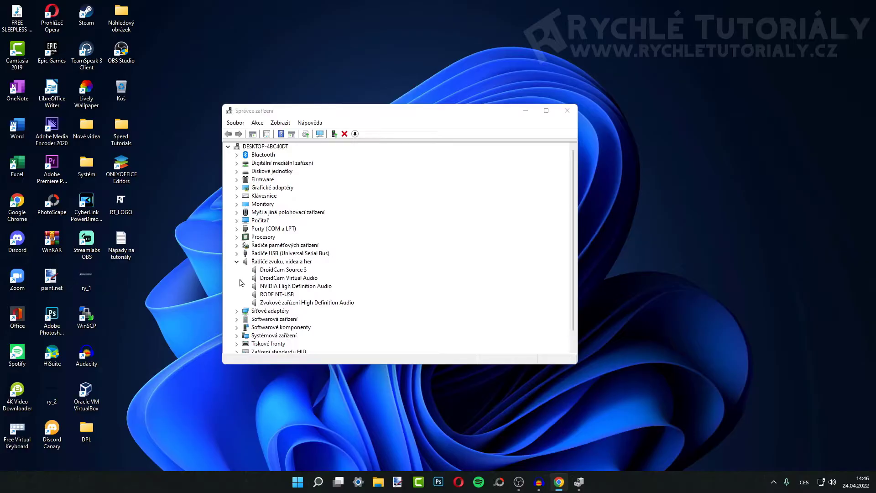
# Update the driver of Zvukové zařízení High Definition Audio using the automatic driver search.
pyautogui.rightClick(270, 303)
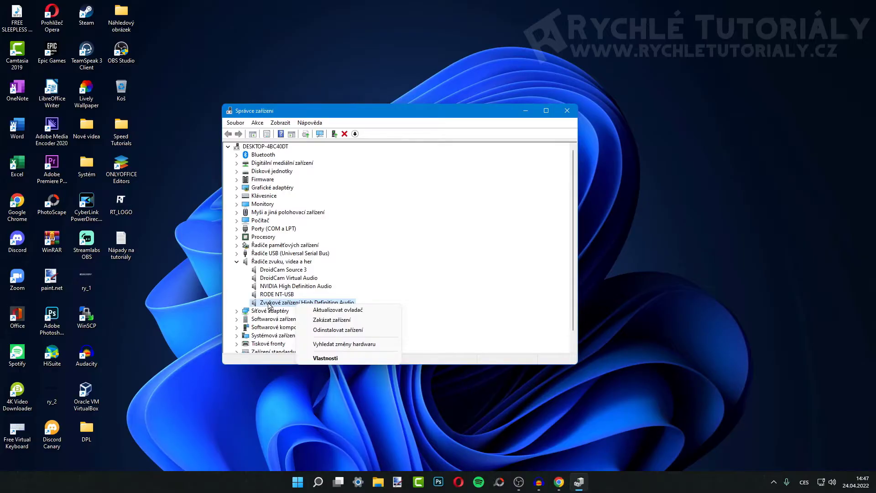
pyautogui.click(367, 311)
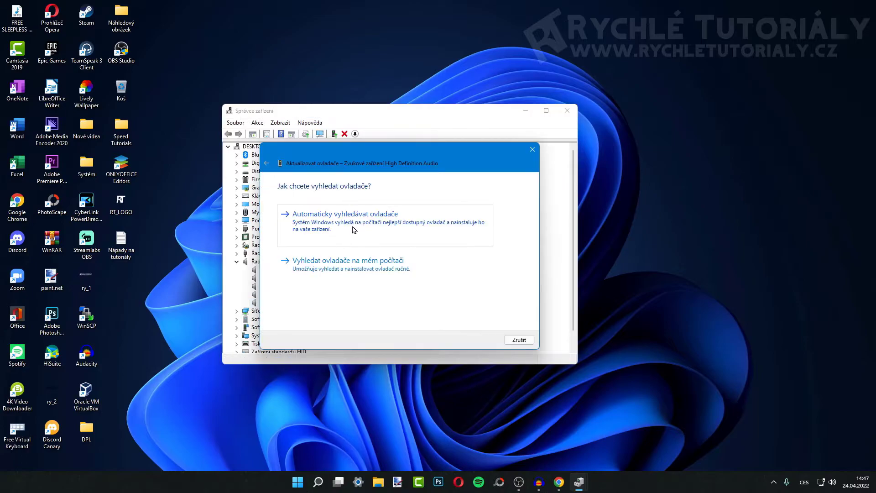
pyautogui.click(355, 229)
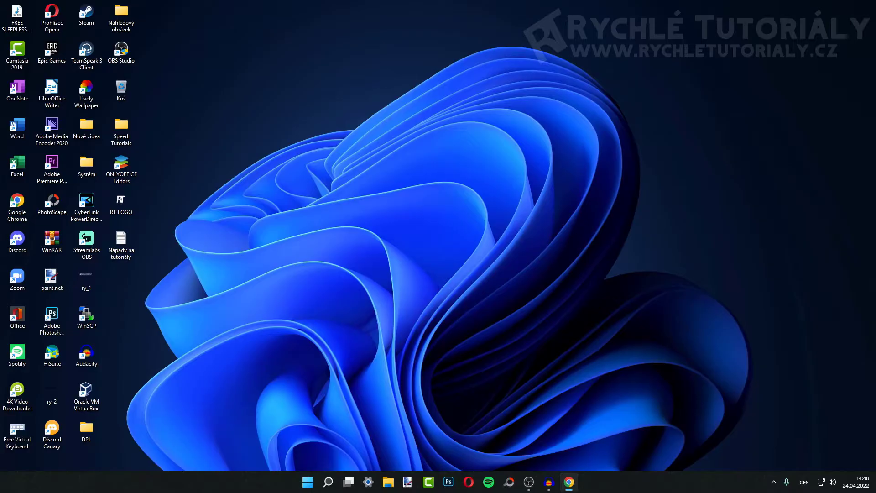
# Open Ovládací panely and go through Hardware a zvuk to the Zvuk settings.
pyautogui.press('super+s')
pyautogui.write('ovládací panely')
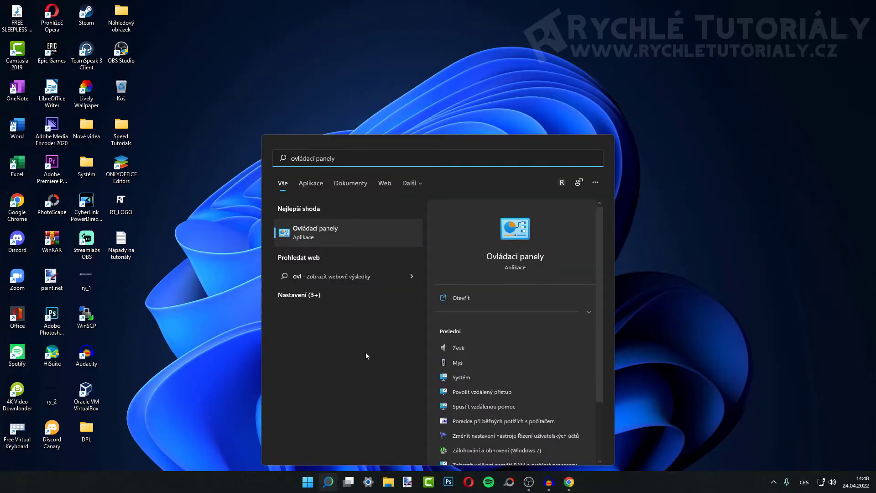
pyautogui.click(363, 238)
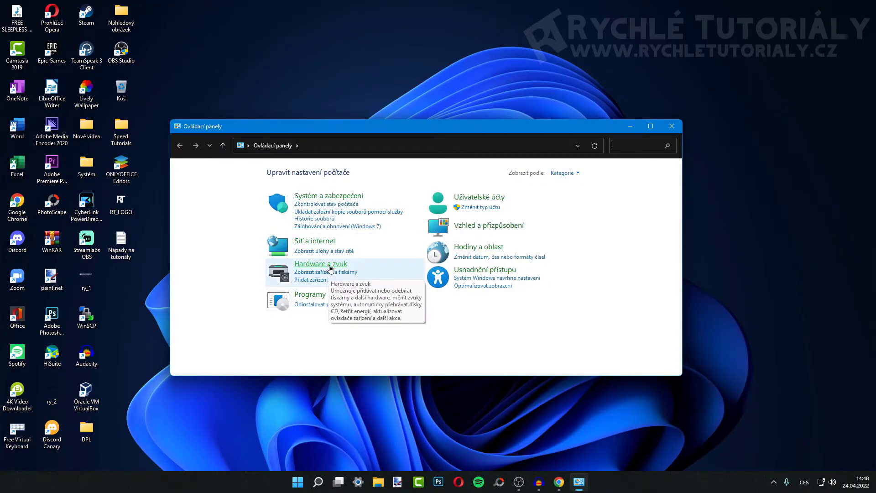
pyautogui.click(329, 268)
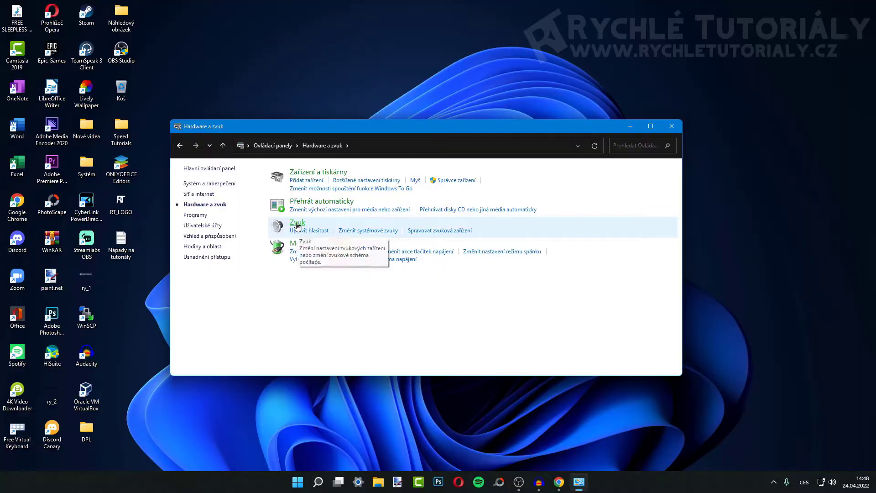
pyautogui.click(298, 223)
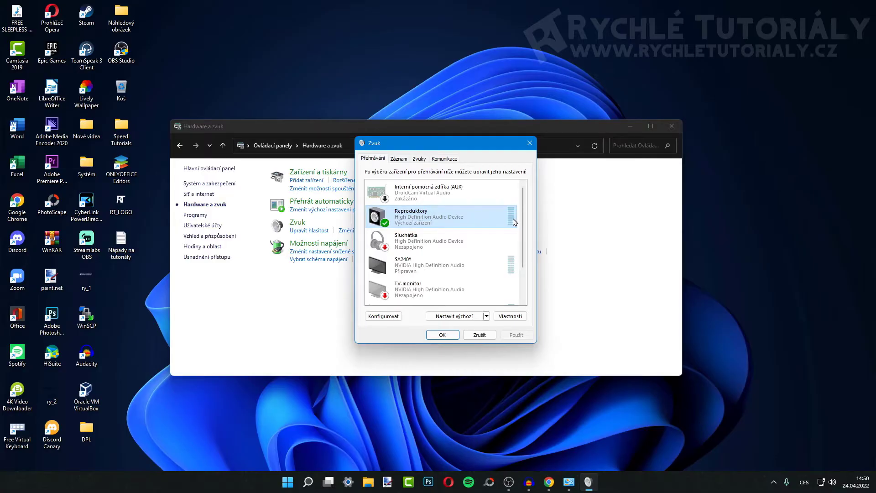
# Disable all enhancements for the Reproduktory playback device and close its properties.
pyautogui.click(511, 316)
pyautogui.click(429, 185)
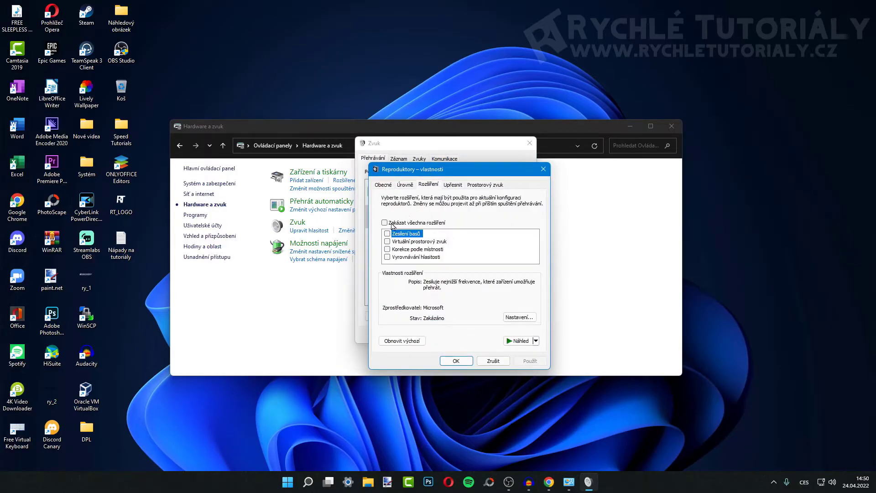
pyautogui.click(385, 222)
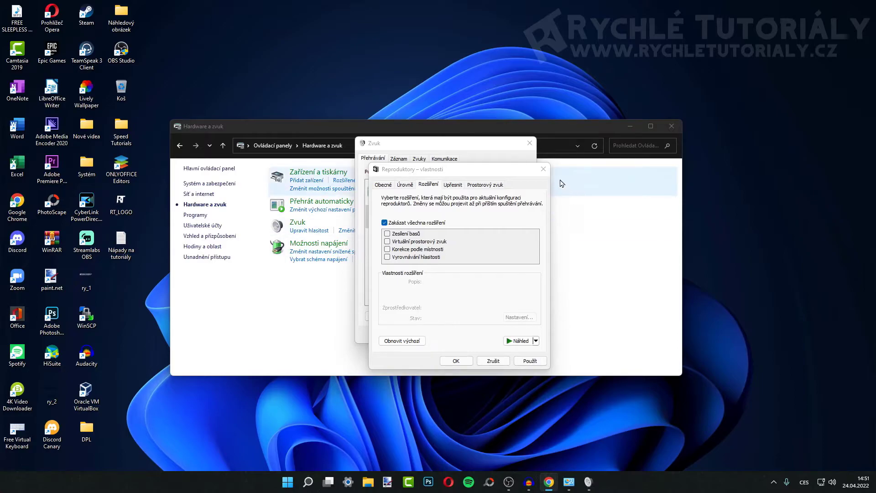
pyautogui.click(543, 169)
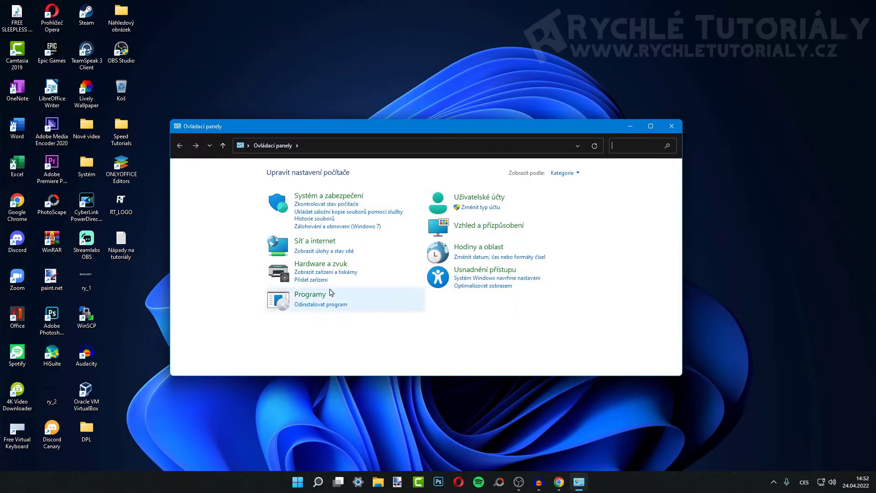
# Reopen the Zvuk settings from Hardware a zvuk and open the properties of the Reproduktory playback device.
pyautogui.click(331, 269)
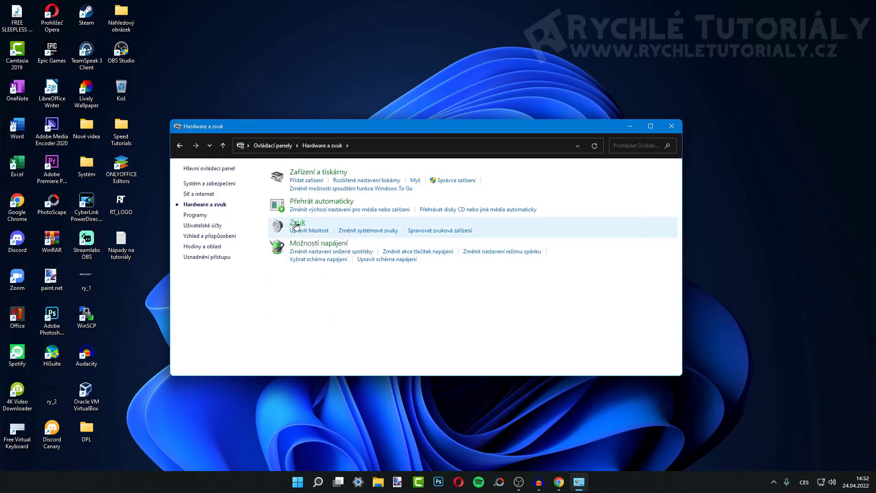
pyautogui.click(296, 224)
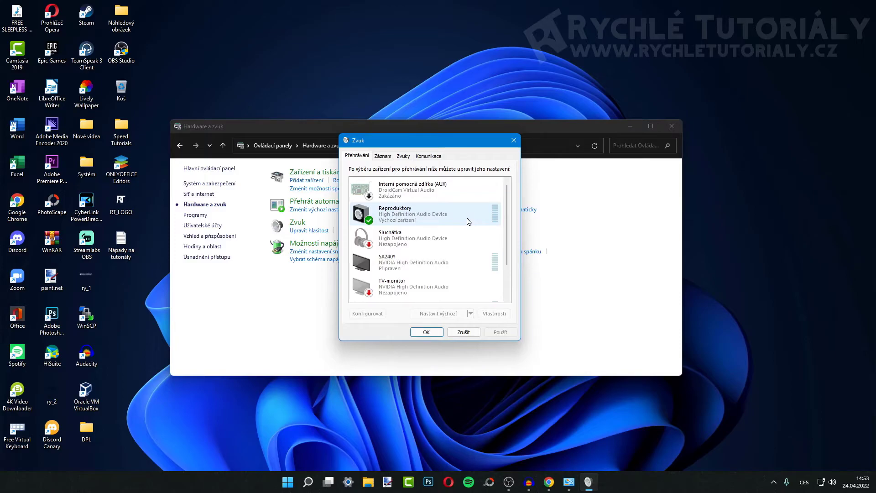
pyautogui.click(428, 221)
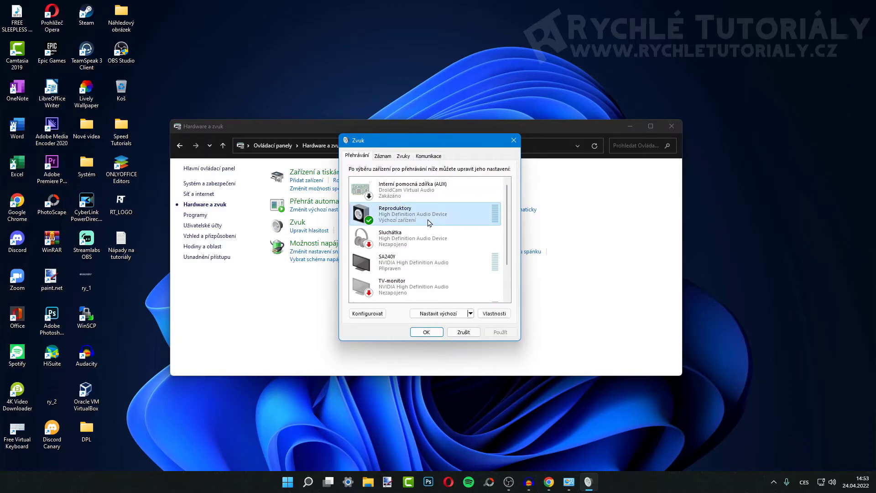
pyautogui.rightClick(429, 223)
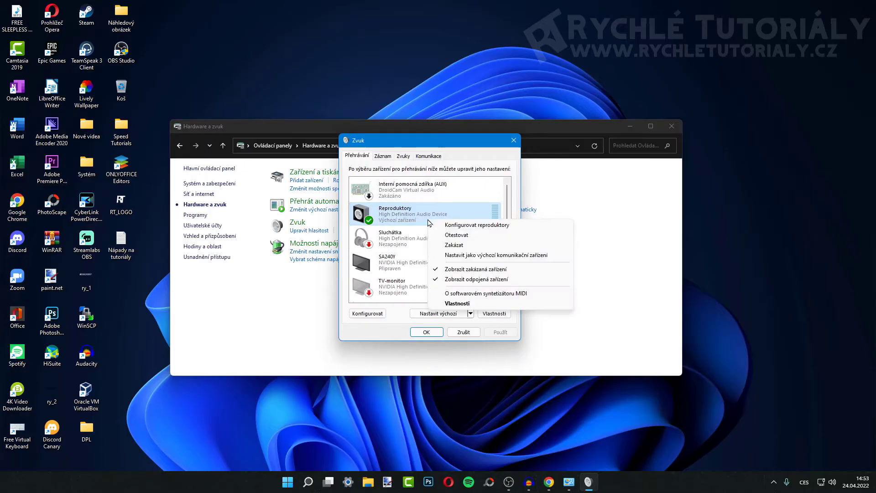
pyautogui.click(459, 306)
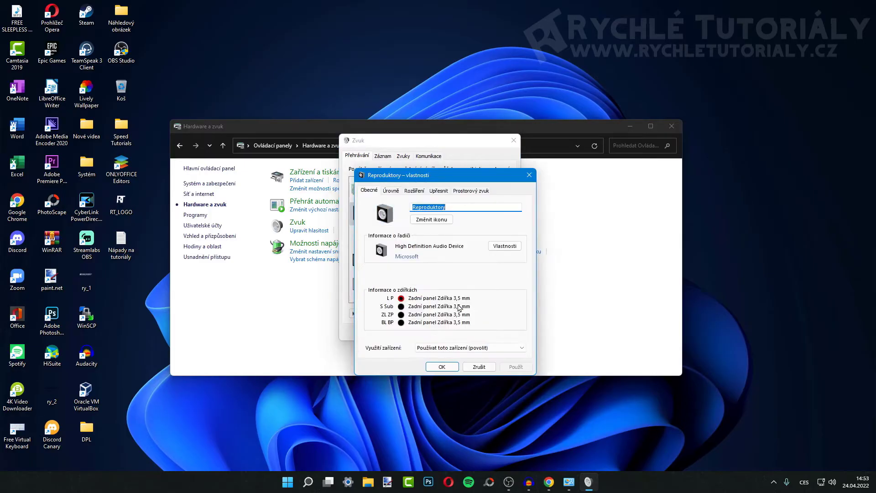
# Open the choice of default sample rate and bit depth in the advanced properties of Reproduktory.
pyautogui.moveTo(446, 175); pyautogui.dragTo(444, 165)
pyautogui.click(437, 180)
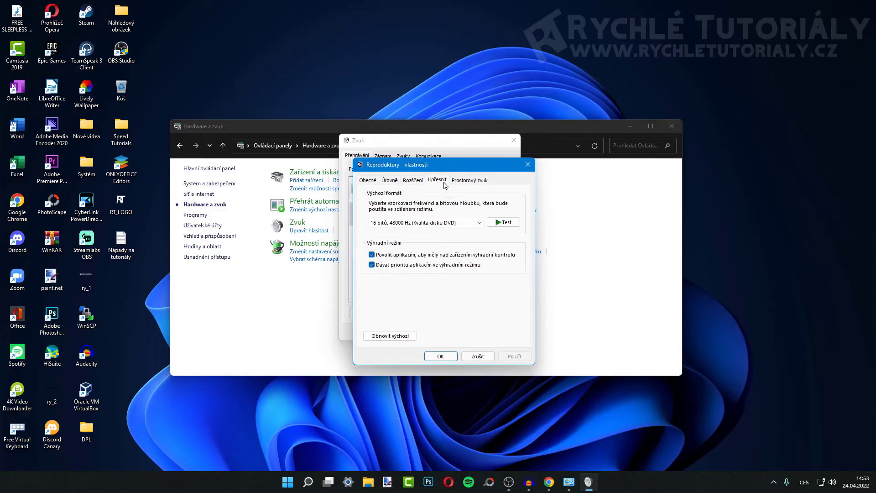
pyautogui.click(439, 223)
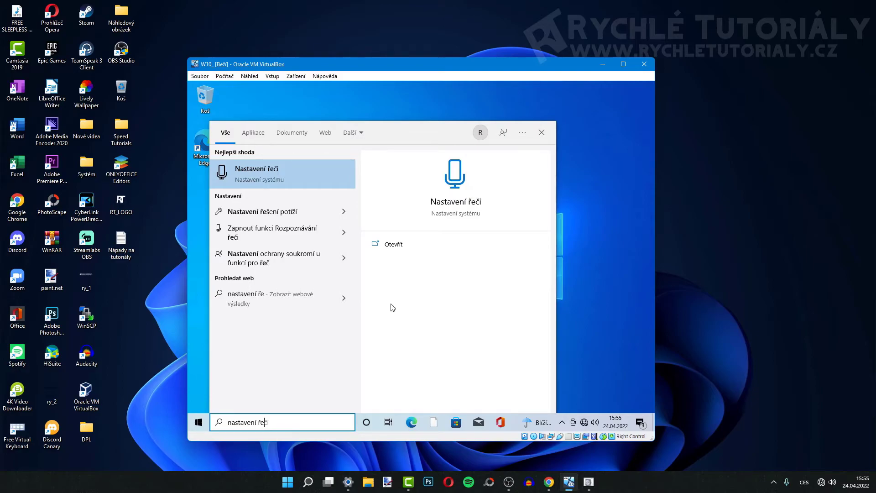
# In the Windows 10 virtual machine, open Nastavení řešení potíží and select Přehrávání zvuku among the additional troubleshooters.
pyautogui.click(293, 214)
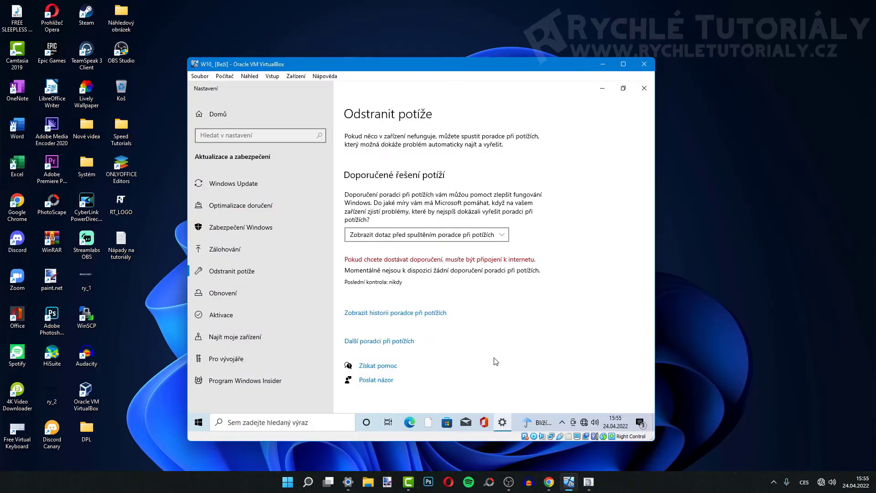
pyautogui.click(401, 346)
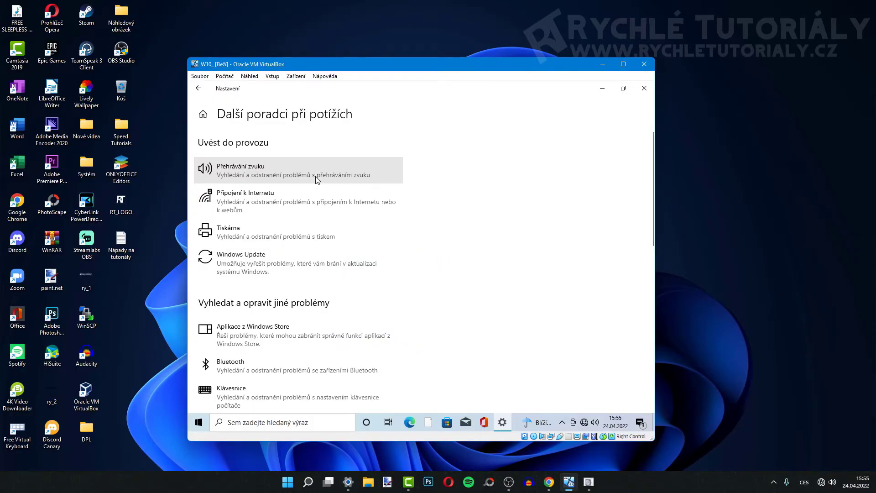
pyautogui.click(316, 177)
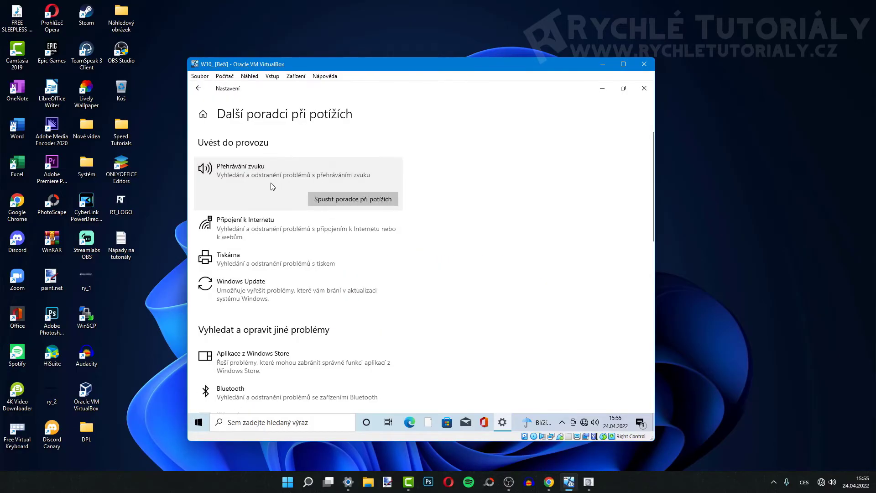
# Run the Přehrávání zvuku troubleshooter for Reproduktory - High Definition Audio Device and close it.
pyautogui.click(319, 201)
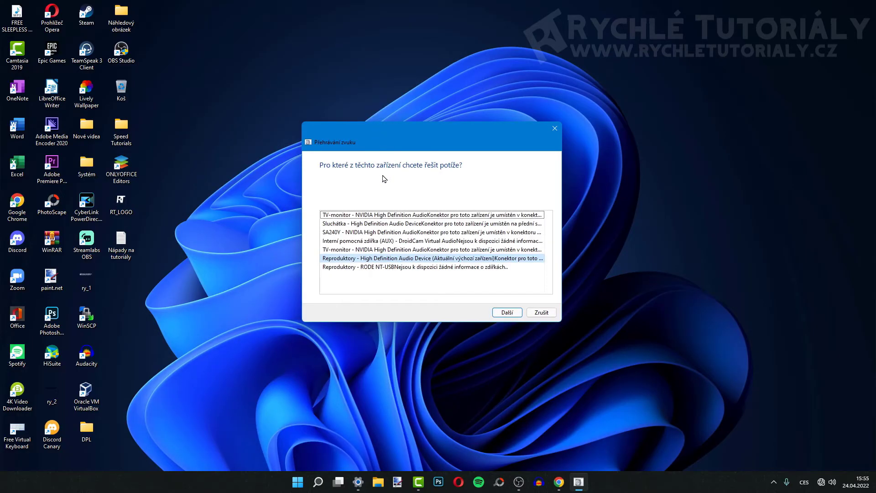
pyautogui.click(506, 313)
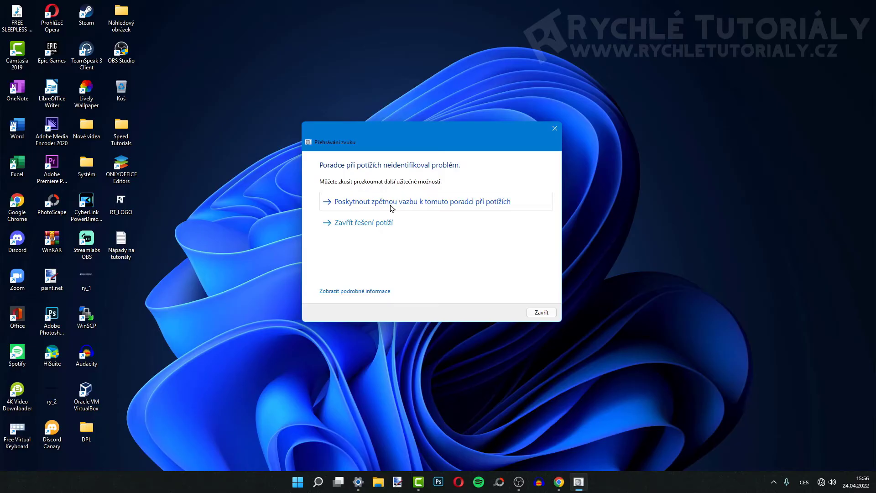
pyautogui.click(364, 223)
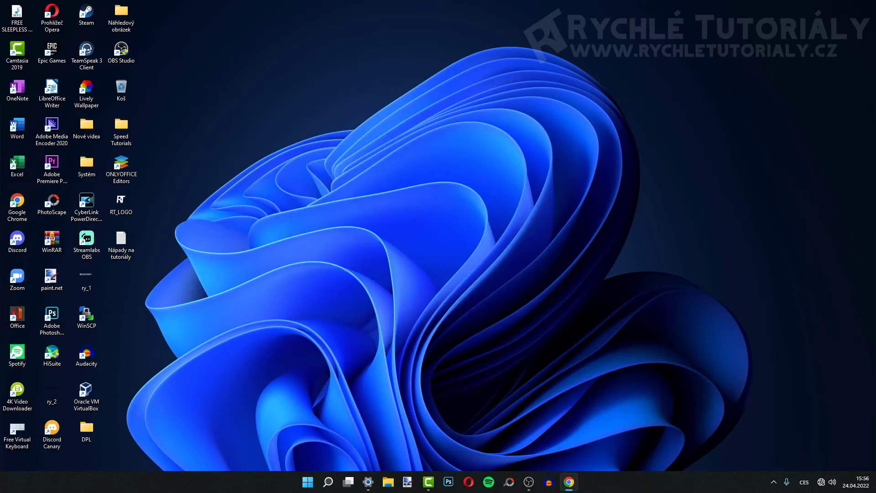